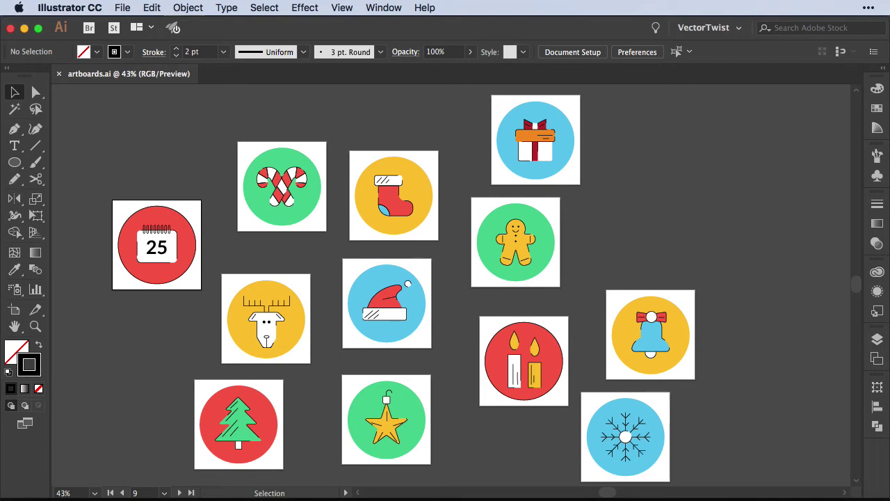
Step: Show the Properties panel and view the document's list of artboards
left_click(378, 10)
scroll(431, 347, "down", 3)
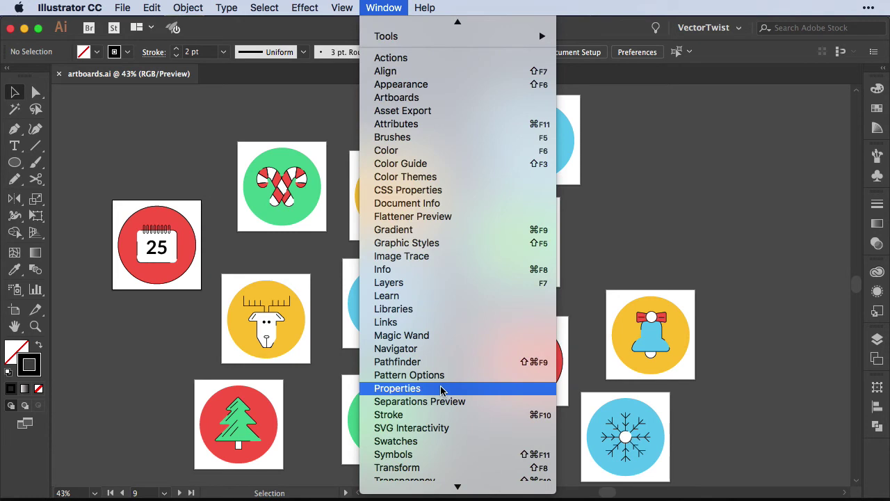
left_click(441, 391)
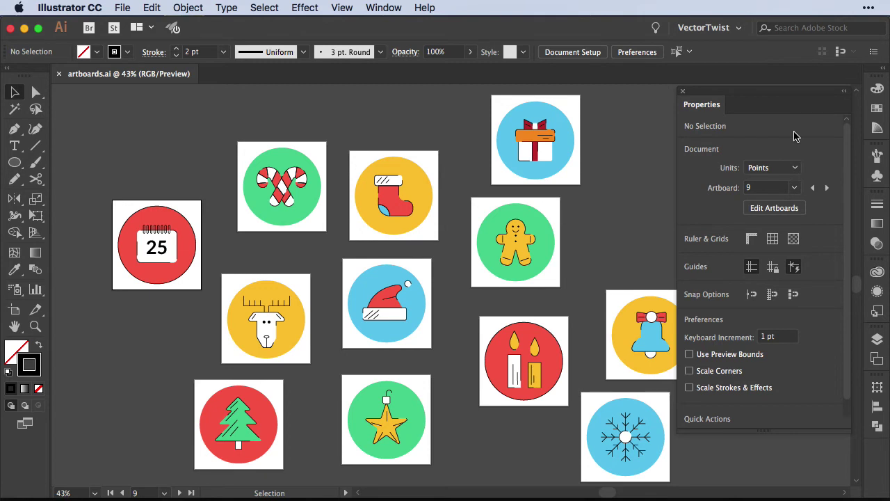
left_click(794, 187)
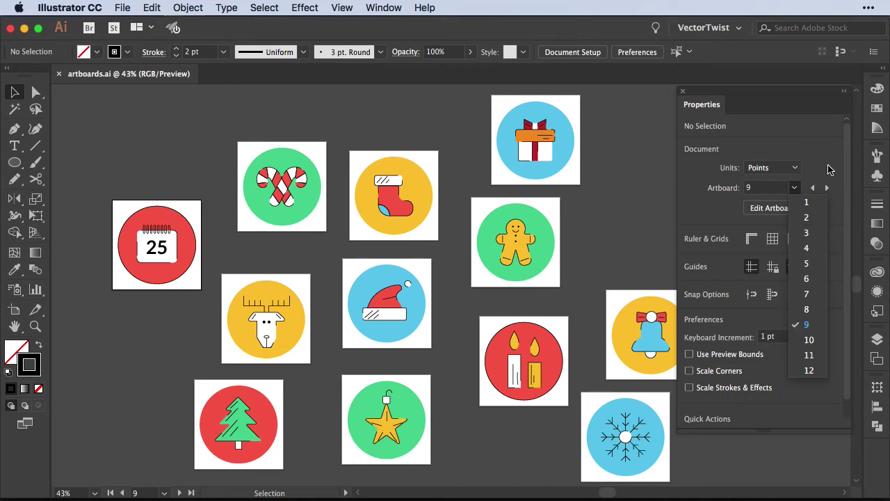
left_click(829, 169)
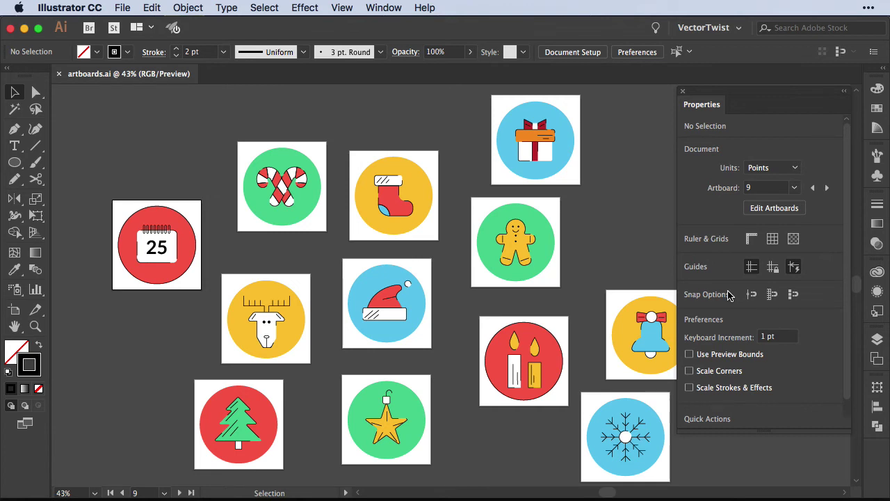
Step: Rename the gingerbread man artboard as Gingerbread Man and check the new name in artboard editing mode
left_click(565, 108)
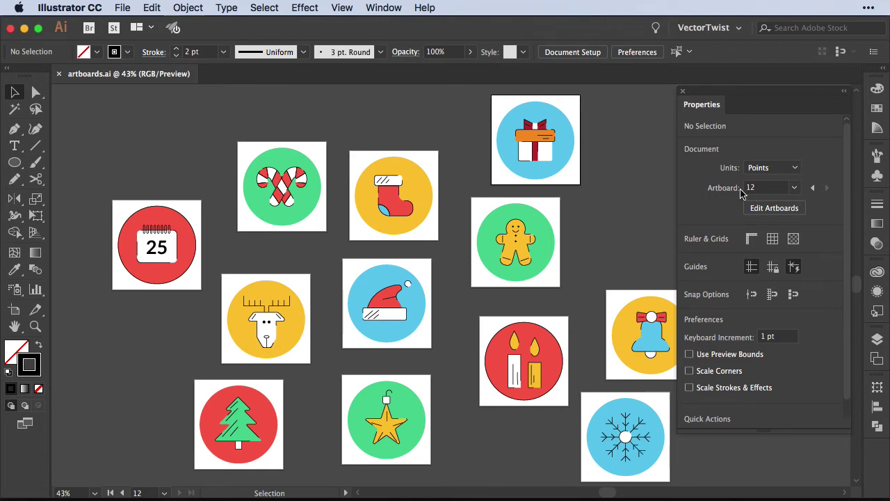
left_click(541, 203)
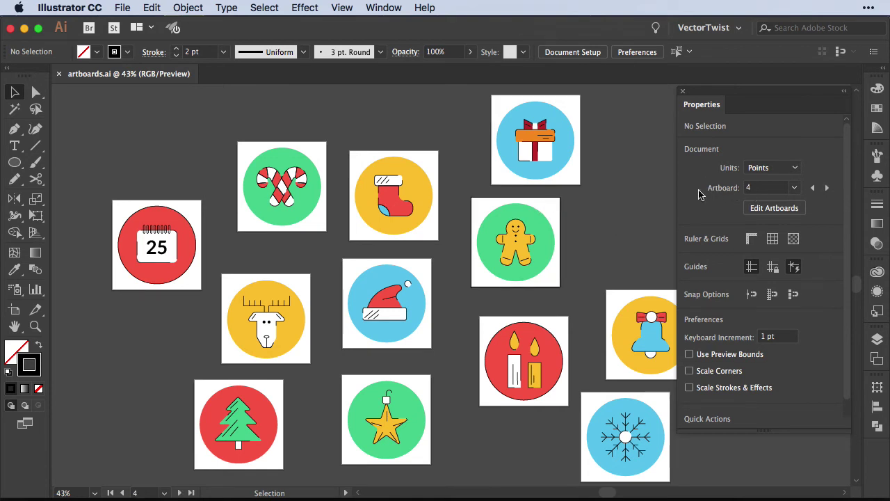
left_click(760, 214)
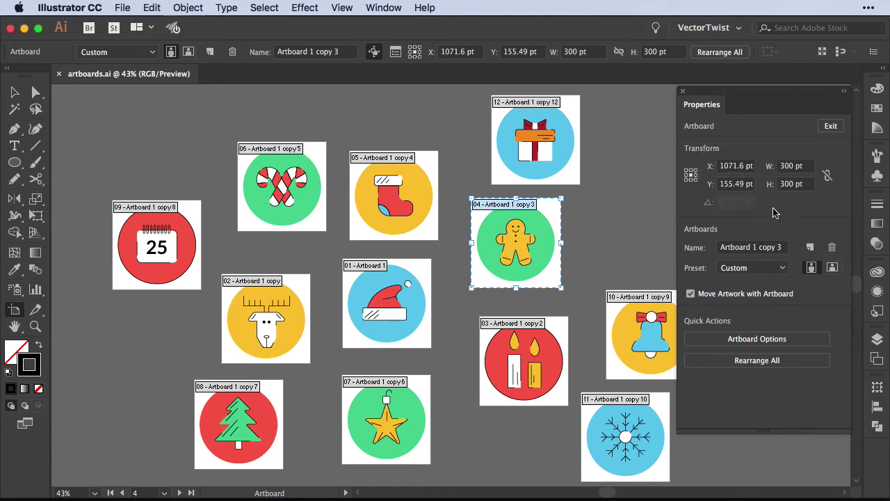
left_click(781, 269)
left_click(815, 332)
left_click(782, 250)
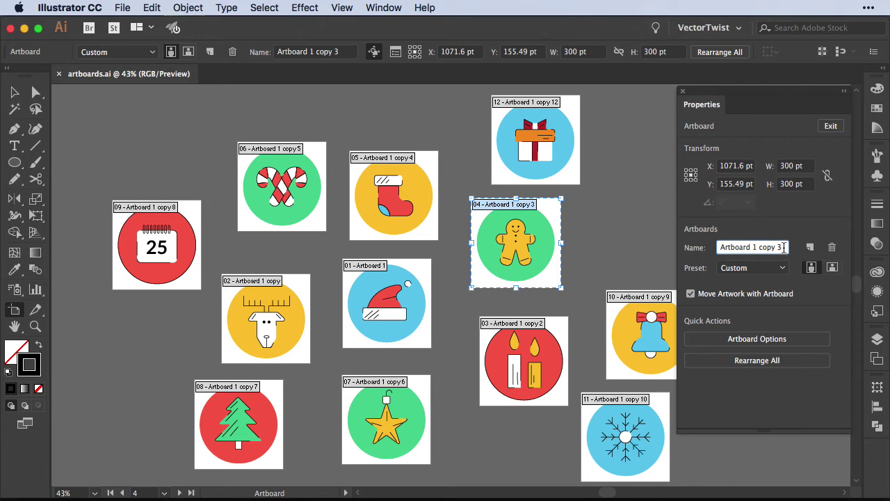
left_click_drag(782, 248, 710, 247)
type("Gingerbread Man")
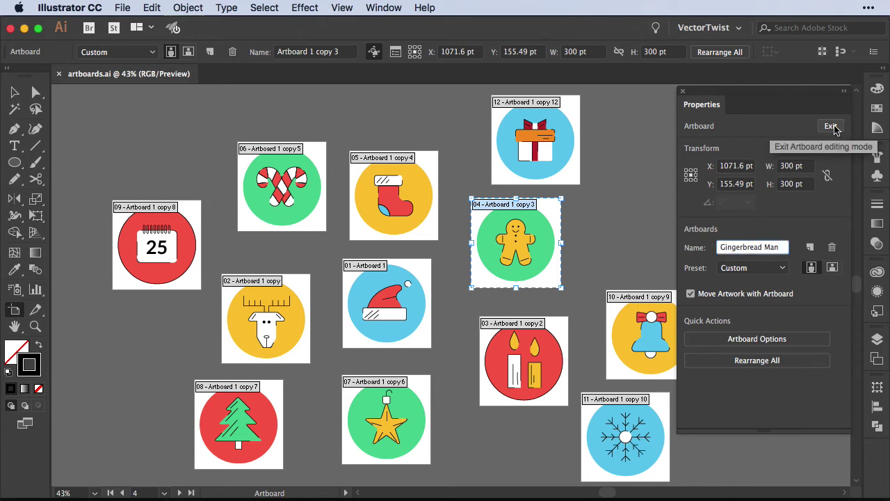
left_click(832, 127)
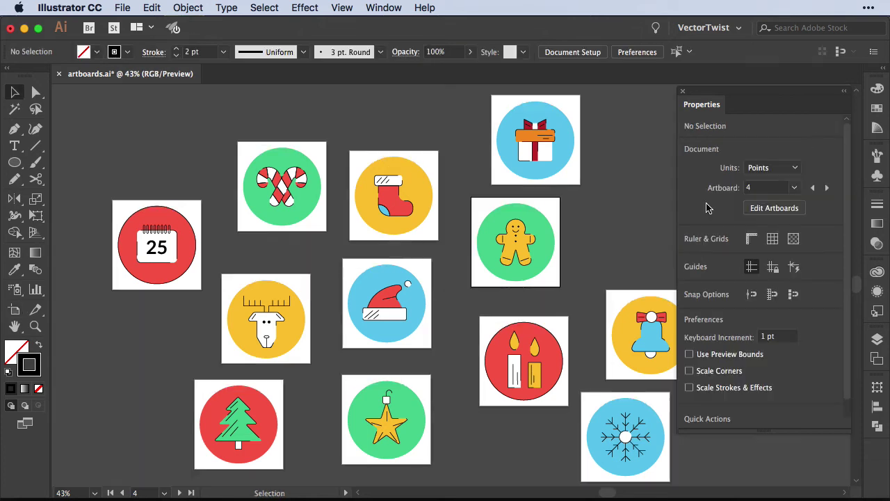
left_click(774, 208)
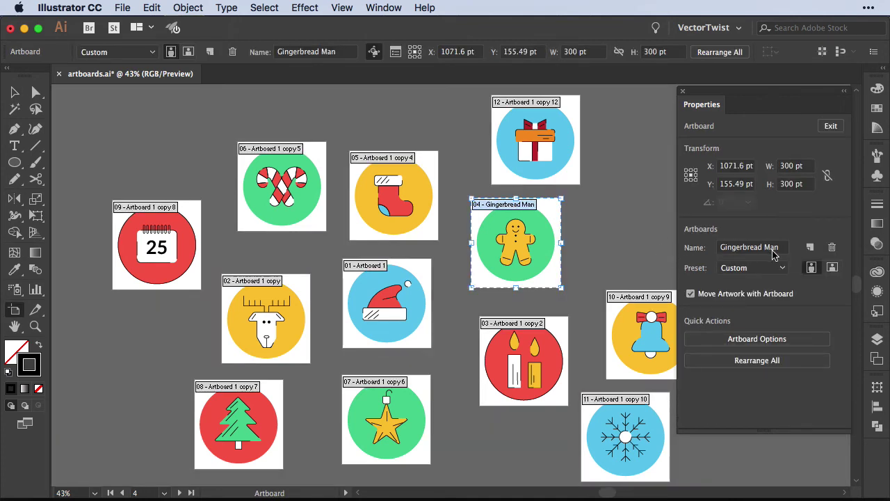
key("Escape")
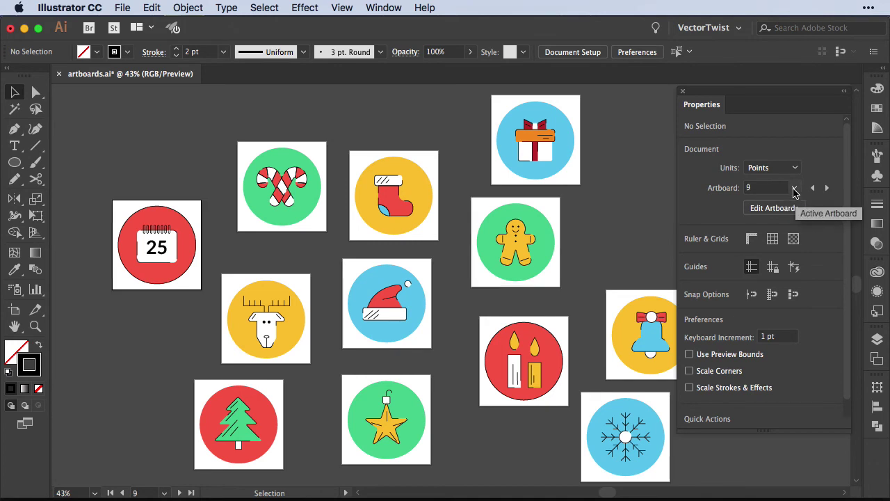
Step: View artboards 1 through 5 one after another, then fit all artboards in the window
left_click(794, 189)
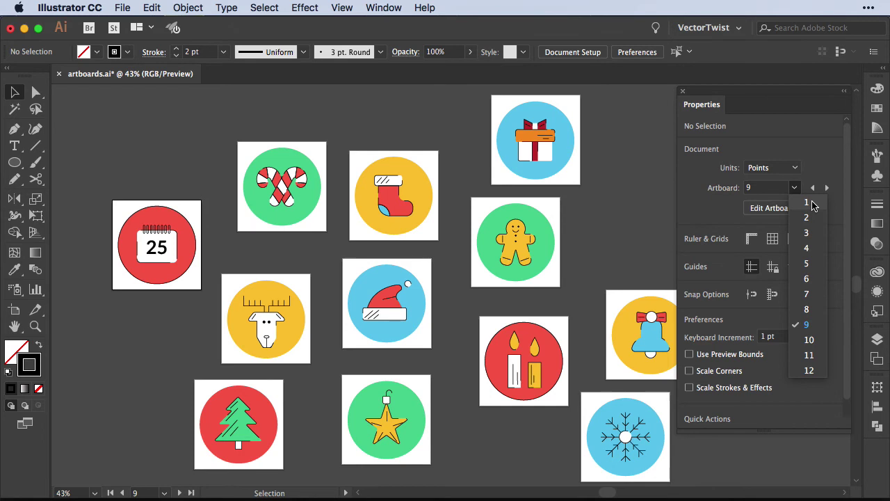
left_click(813, 203)
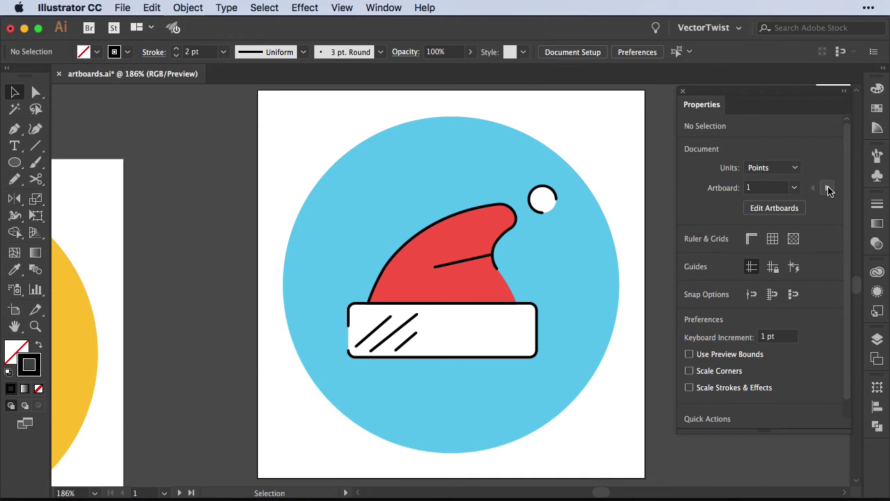
left_click(827, 188)
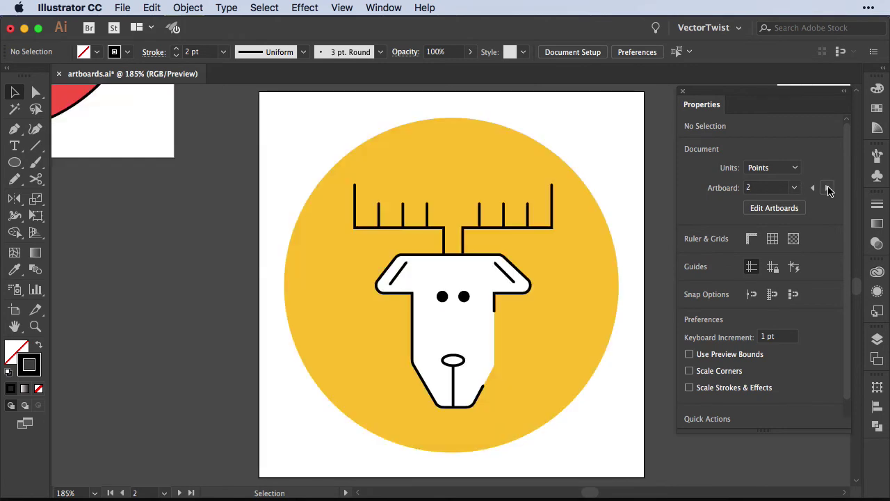
left_click(828, 189)
left_click(828, 188)
left_click(827, 189)
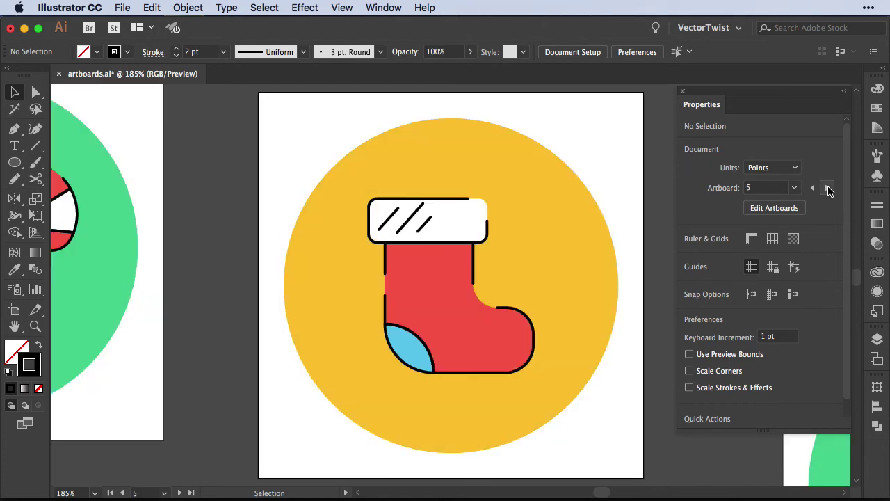
key("super+alt+0")
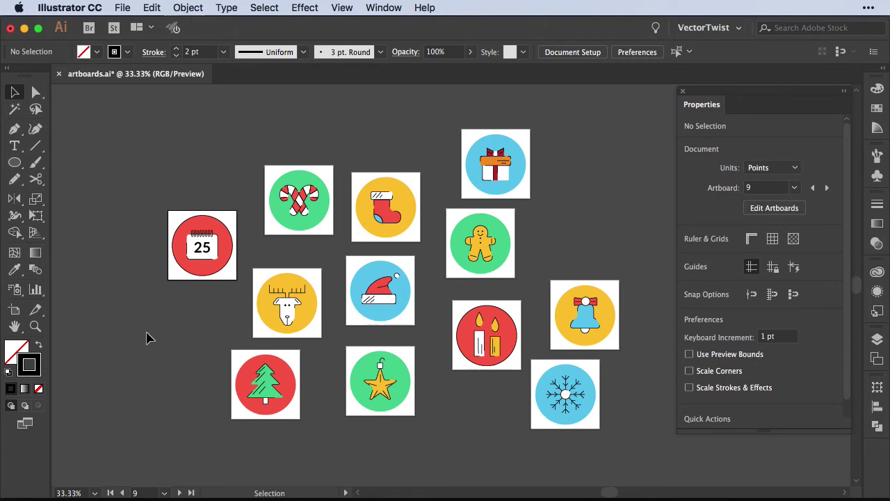
Step: Move the Calendar artboard away from the others to about X -434 pt, Y -175 pt, then shift it up together with Candy Canes
left_click(14, 311)
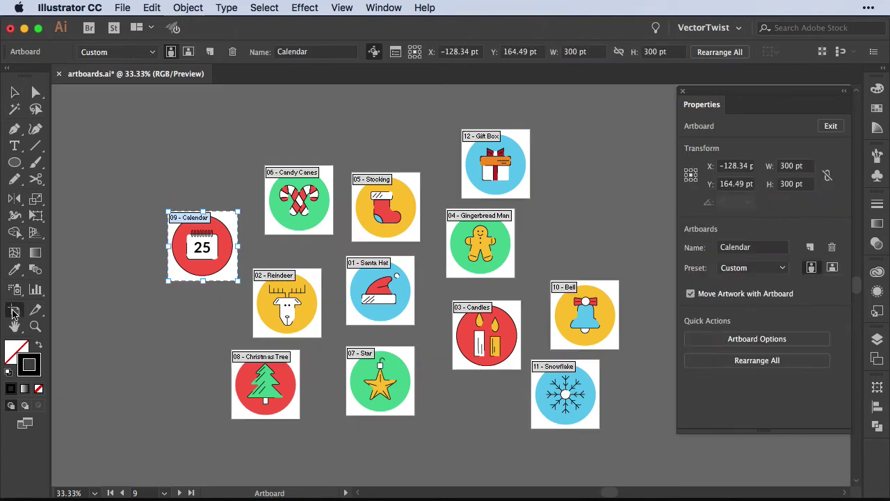
left_click_drag(231, 267, 160, 192)
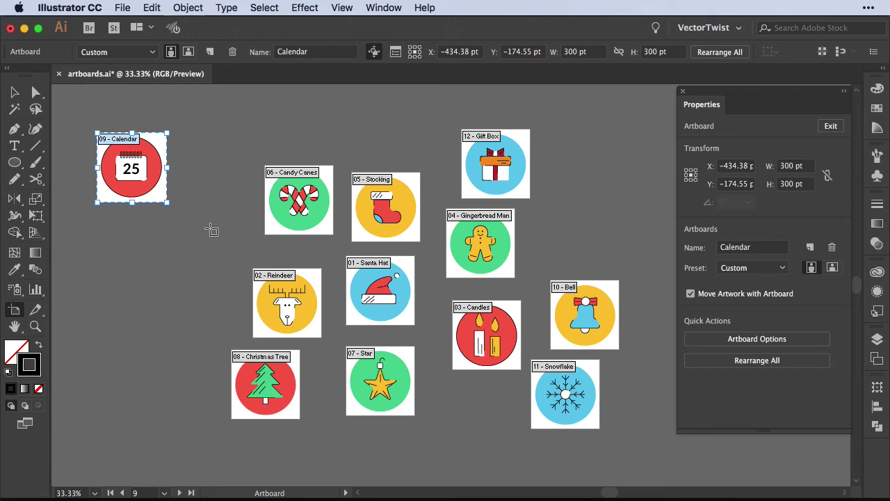
left_click(273, 230, "shift")
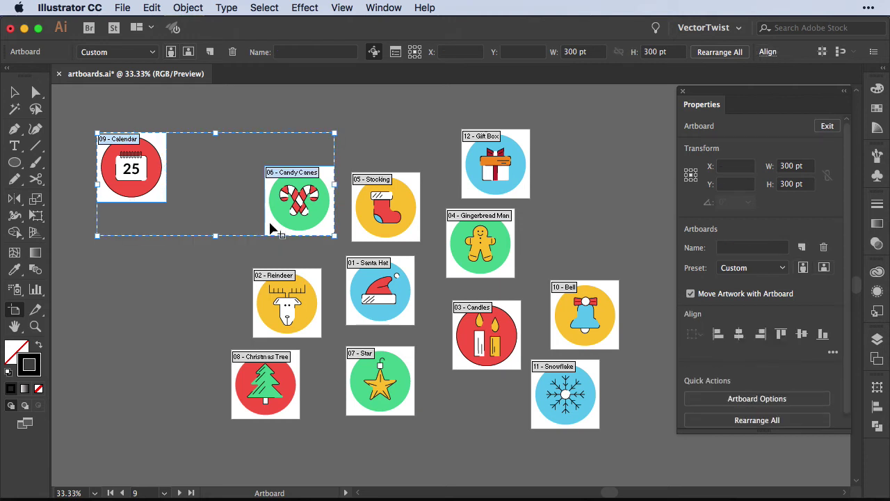
left_click_drag(273, 230, 269, 192)
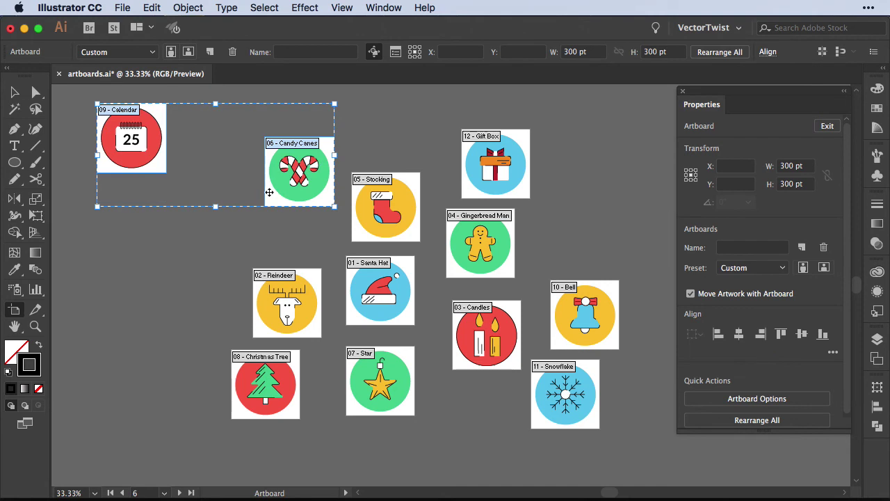
Step: Add the Stocking, Gift Box and Gingerbread Man artboards to the selection, then deselect all artboards
left_click(359, 235, "shift")
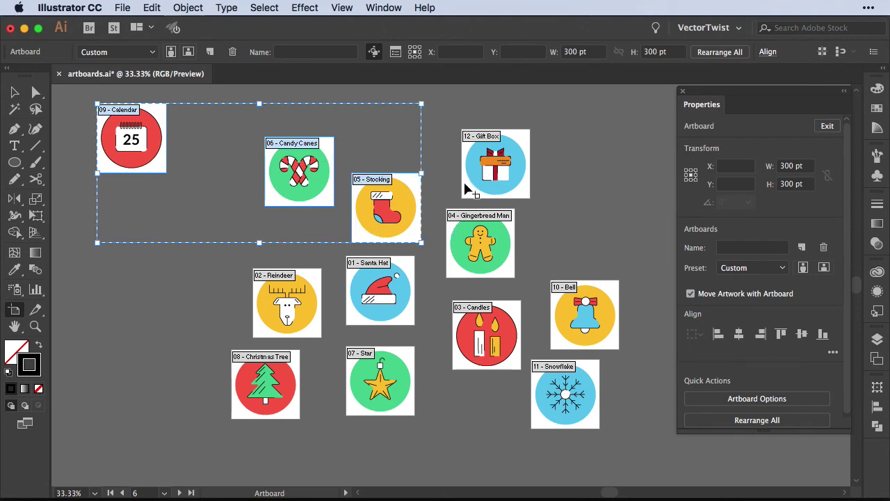
left_click(471, 194, "shift")
left_click(457, 273, "shift")
left_click(146, 295)
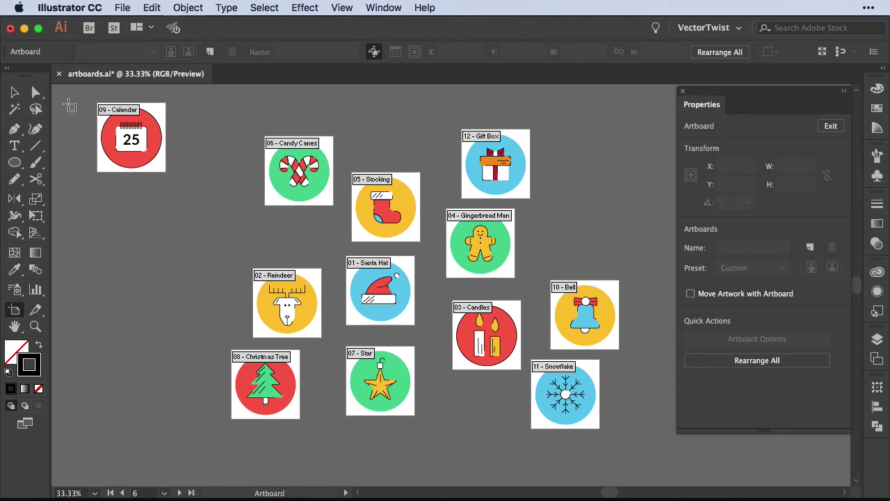
Step: Select all twelve artboards together, shift them slightly to the right and leave artboard editing
left_click_drag(66, 98, 636, 459)
left_click_drag(390, 208, 400, 208)
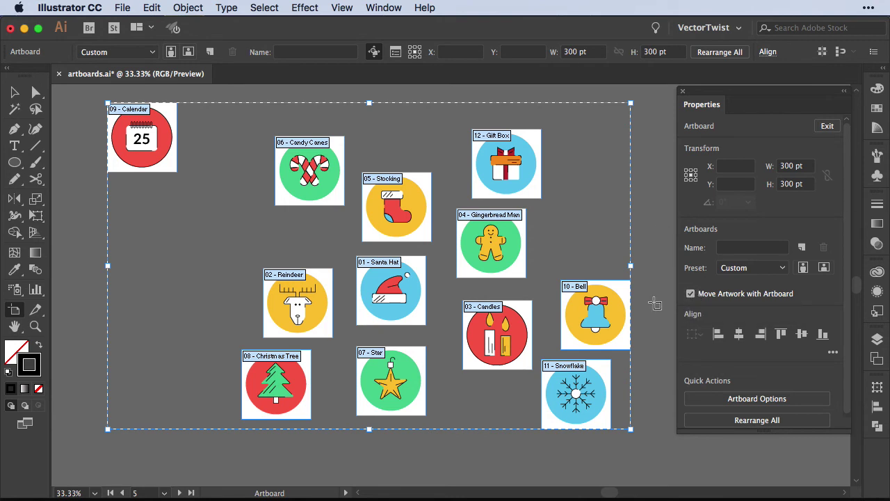
key("Escape")
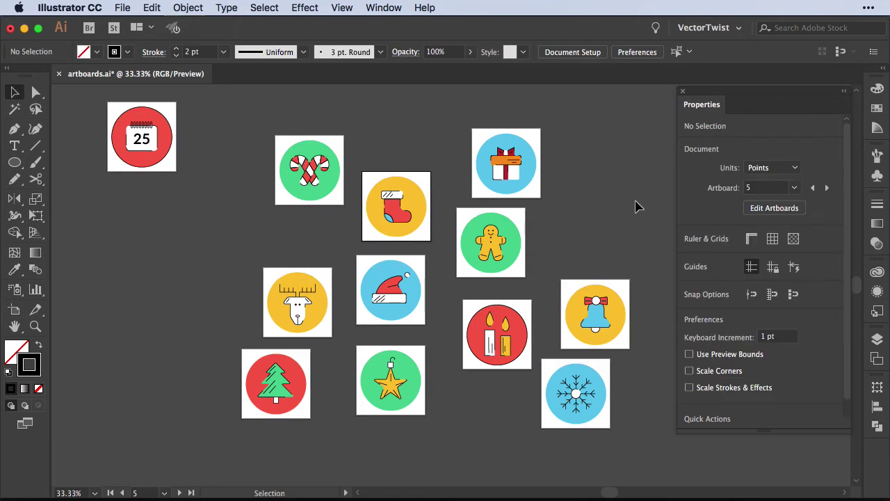
Step: Rearrange all artboards by row into 6 columns with 10 pt spacing, moving their artwork along, and dock the Properties panel as an icon
left_click(777, 210)
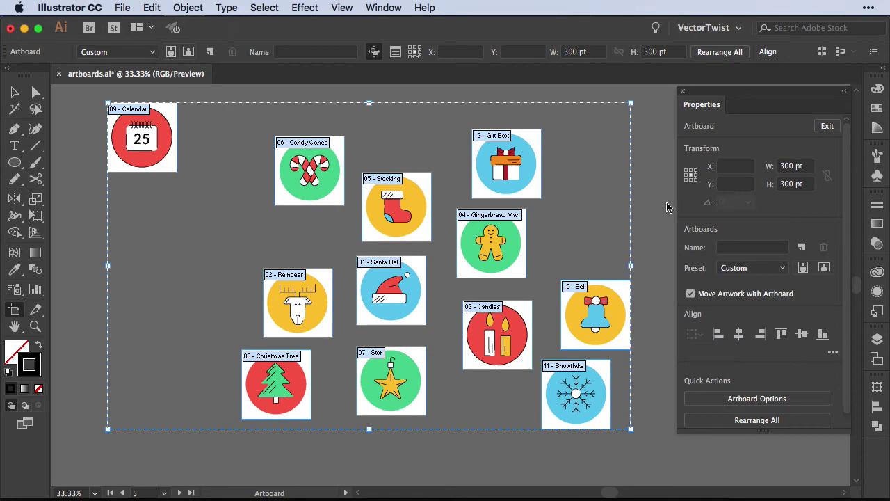
left_click(798, 425)
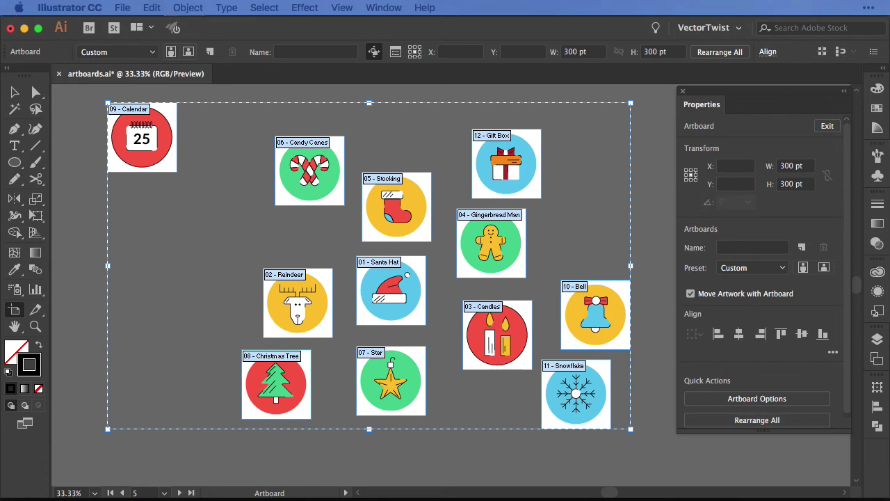
left_click_drag(652, 126, 584, 102)
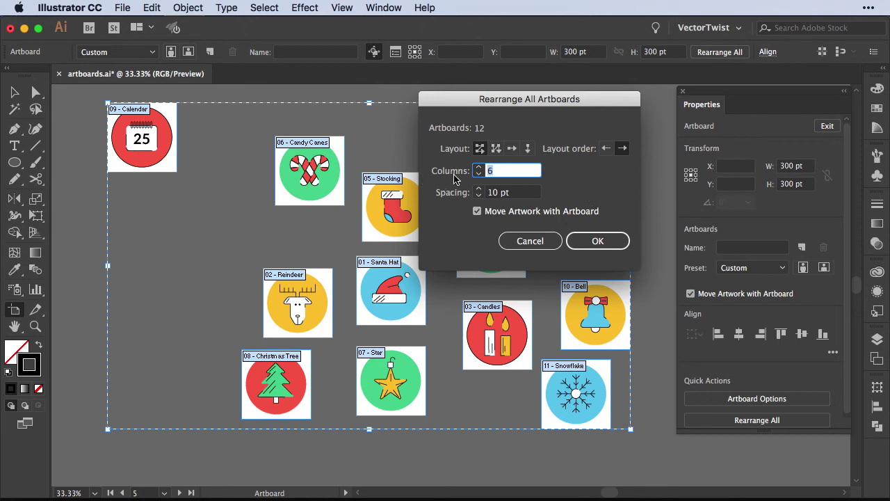
left_click(597, 240)
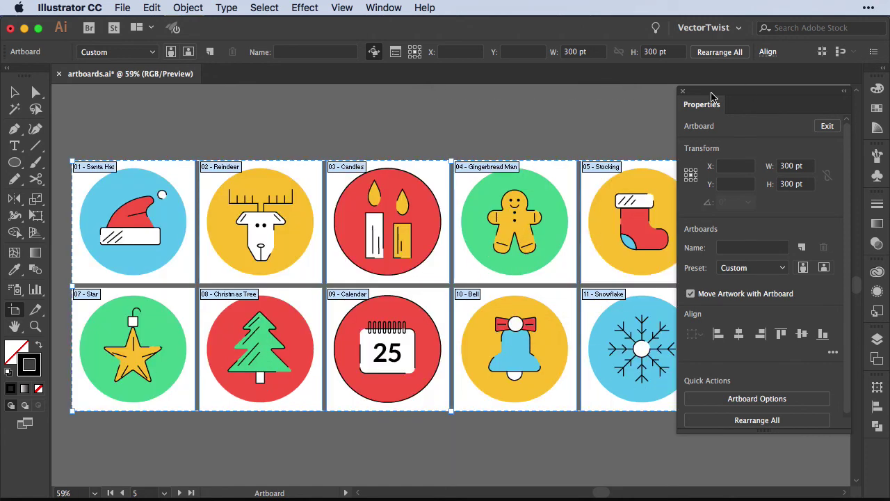
left_click_drag(690, 97, 870, 441)
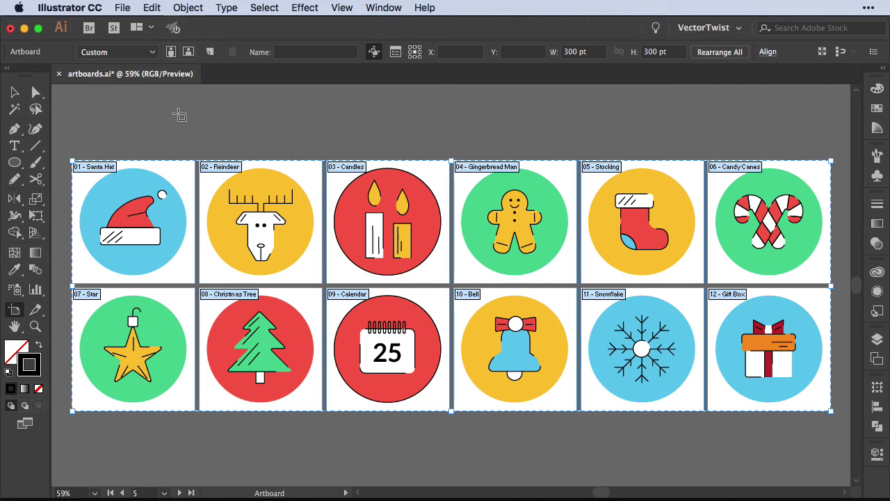
key("Escape")
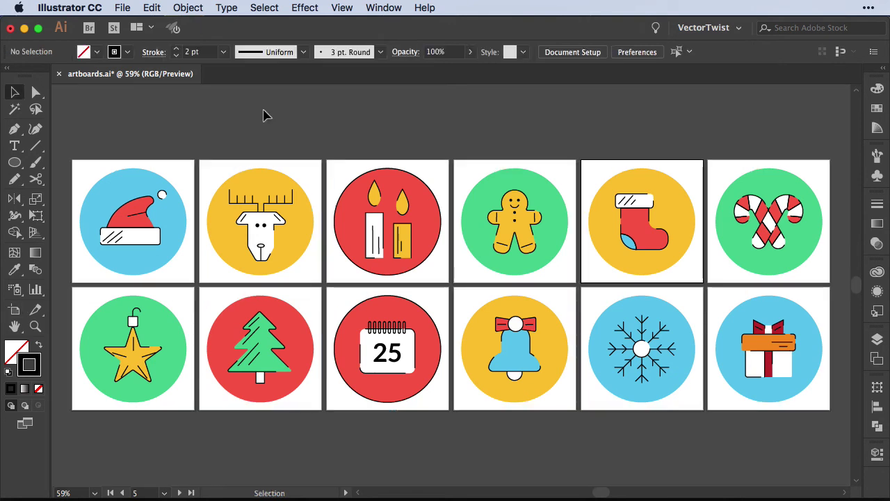
Step: Open Export for Screens for the artboards and choose all of them for export, looking through the artboard list
left_click(116, 9)
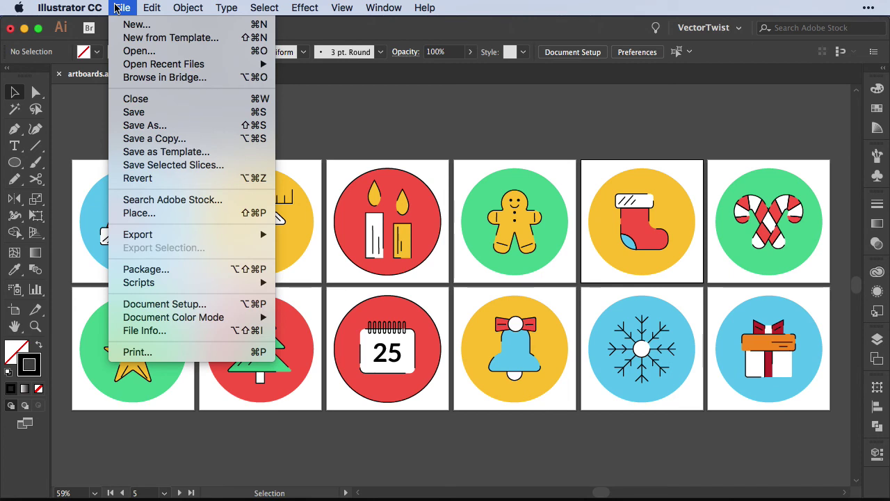
mouse_move(161, 235)
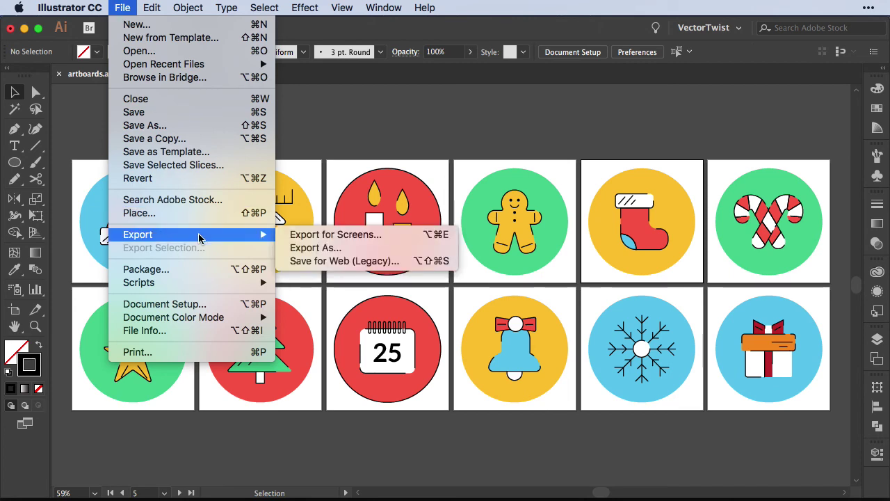
left_click(351, 235)
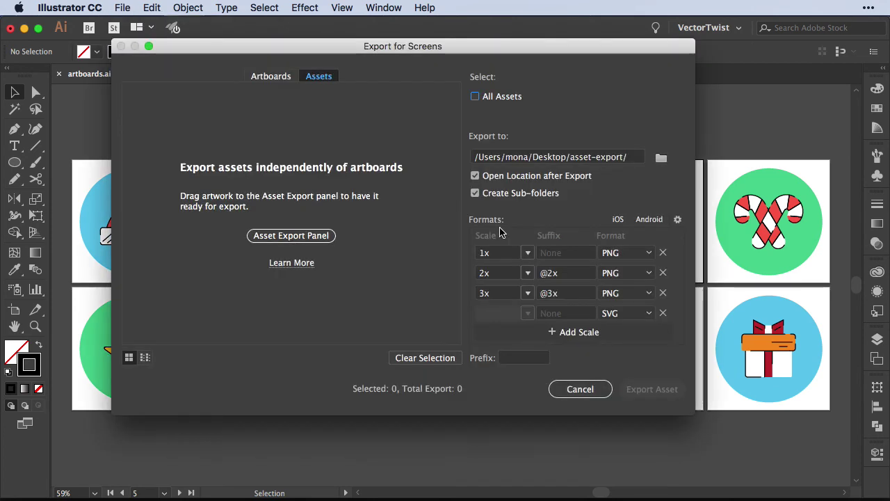
left_click(271, 80)
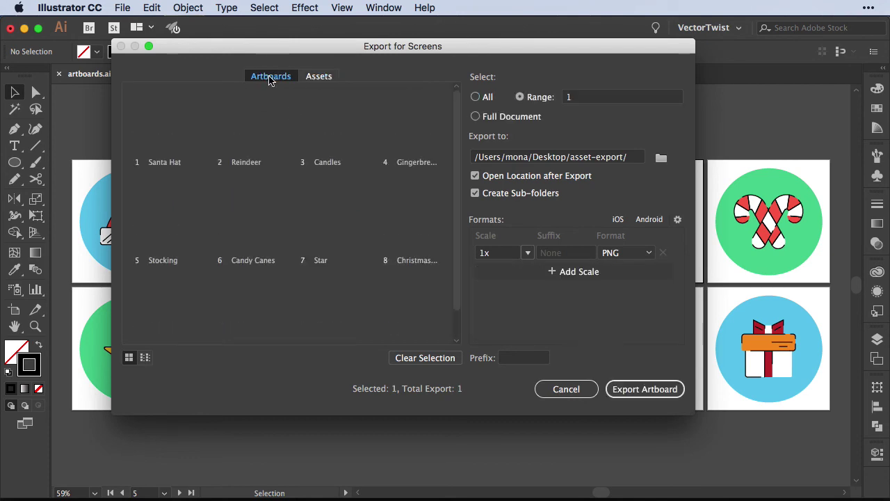
left_click(475, 98)
scroll(436, 207, "down", 2)
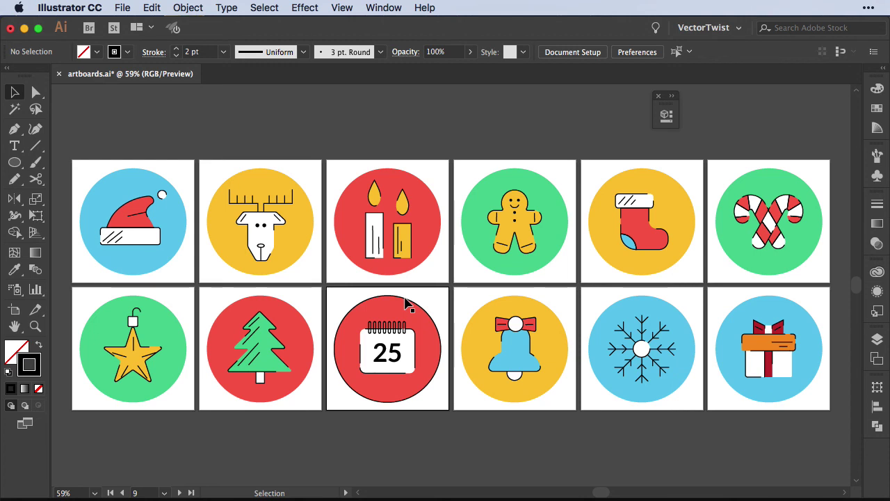
Step: Copy the black circle outline around the calendar icon and paste it in the same position on all artboards
scroll(406, 301, "up", 1)
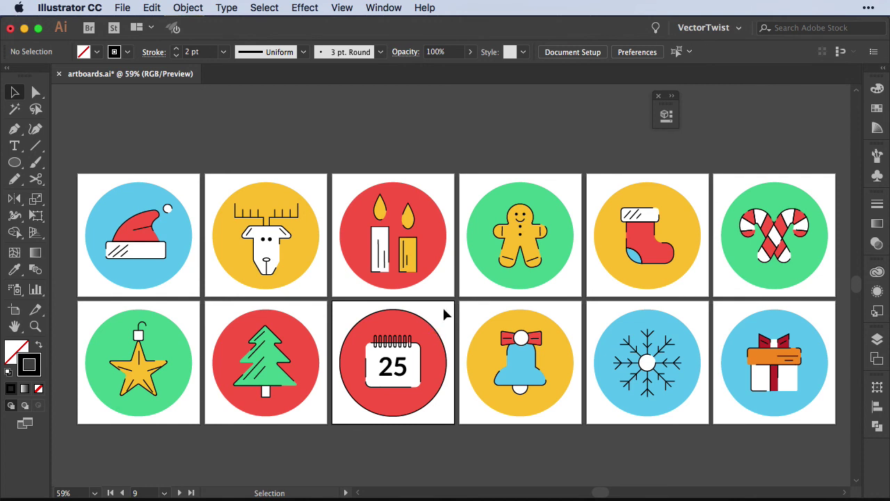
left_click(430, 328)
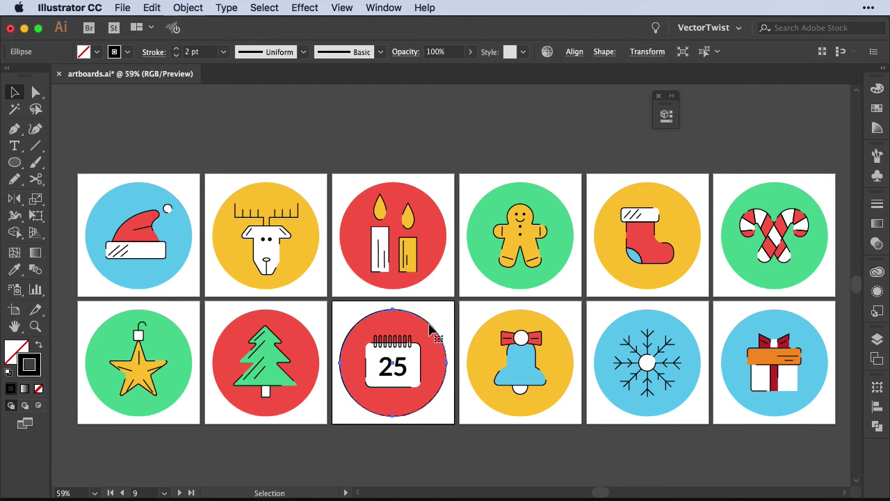
key("a")
key("alt")
key("shift")
key("super+alt+shift+v")
key("alt")
key("shift")
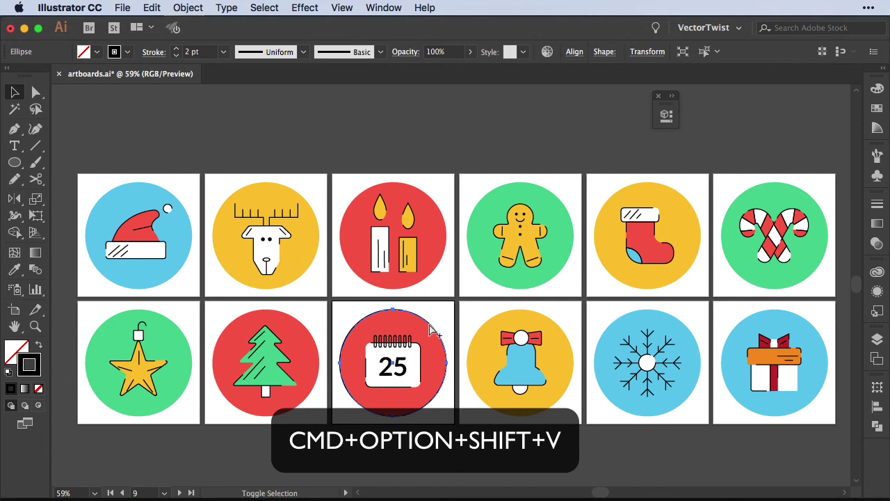
key("super+alt+shift+v")
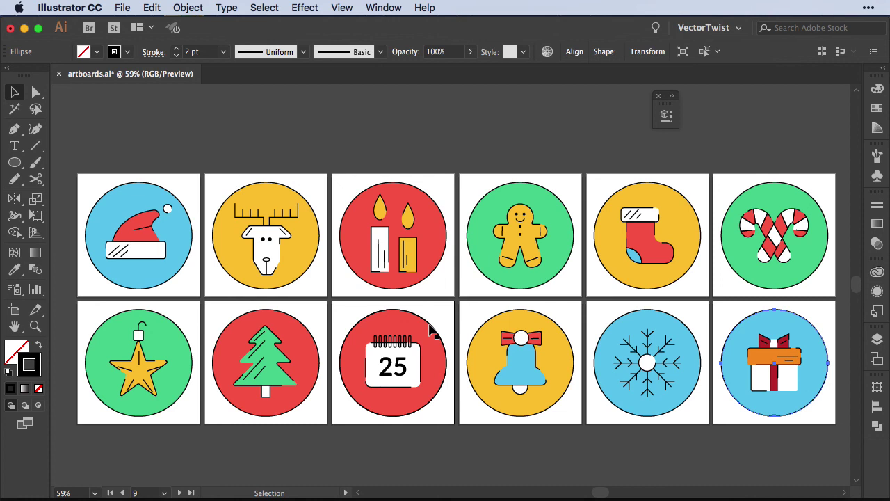
key("super+alt+shift+v")
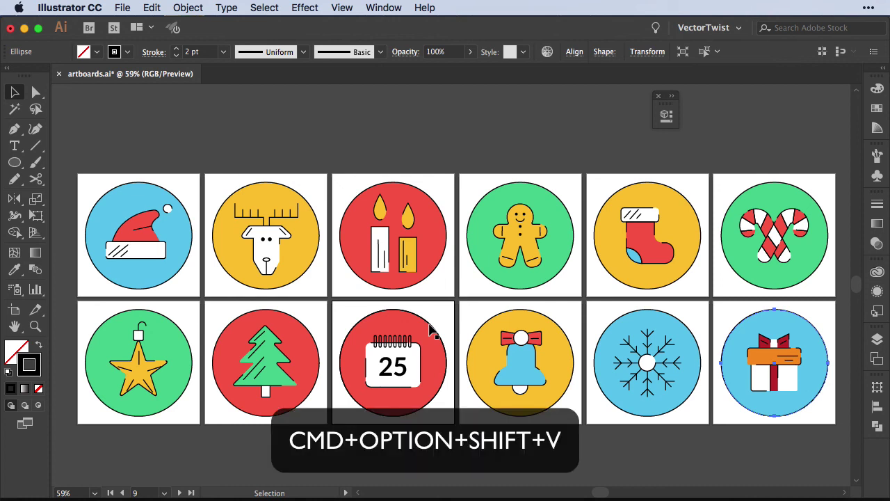